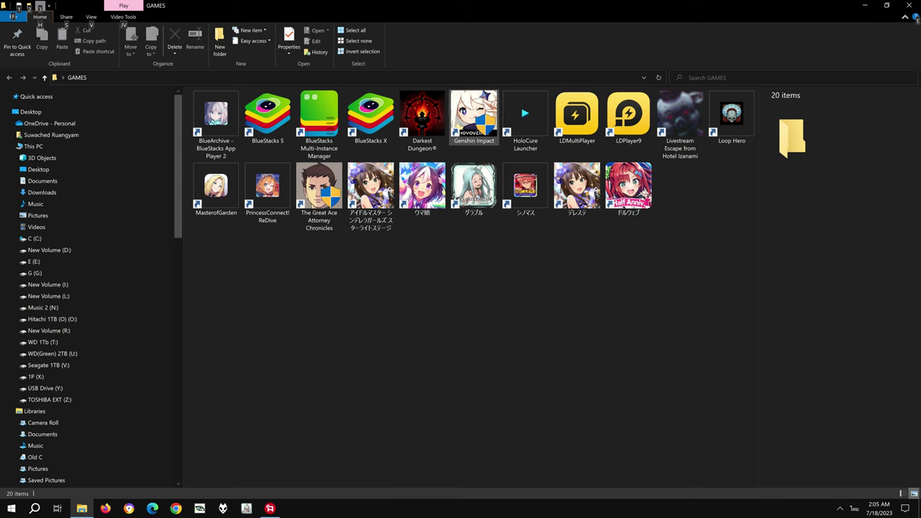
{"action": "left_click", "coordinate": [465, 141]}
{"action": "right_click", "coordinate": [465, 142]}
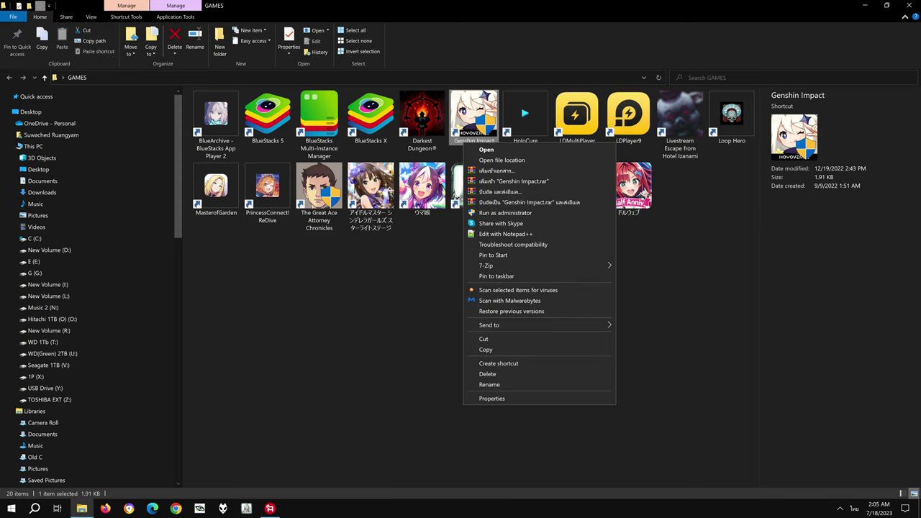
{"action": "left_click", "coordinate": [648, 273]}
{"action": "right_click", "coordinate": [463, 140]}
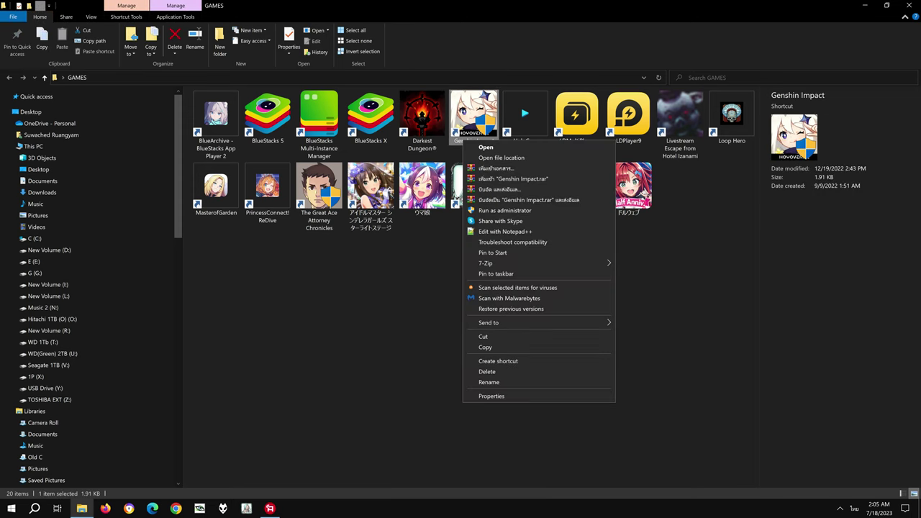
{"action": "left_click", "coordinate": [432, 273]}
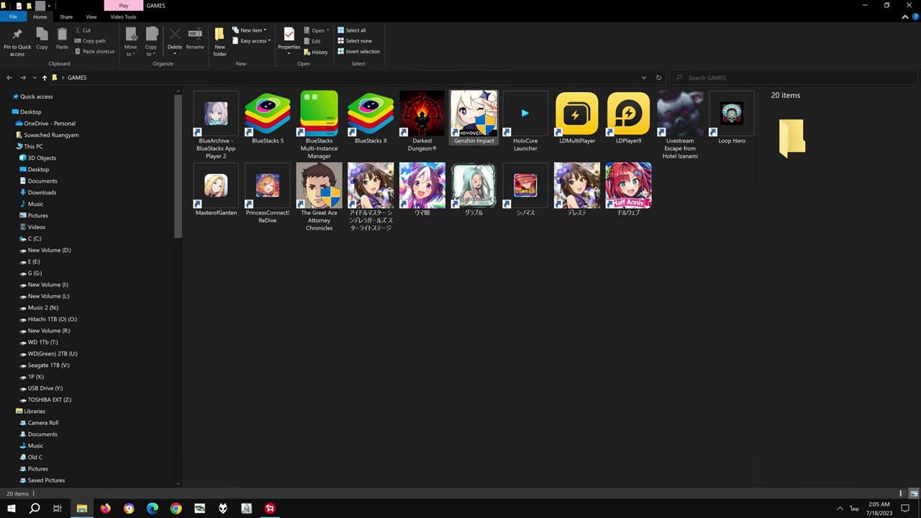
Open the file location of the Genshin Impact shortcut from its properties.
{"action": "left_click", "coordinate": [468, 136]}
{"action": "right_click", "coordinate": [469, 136]}
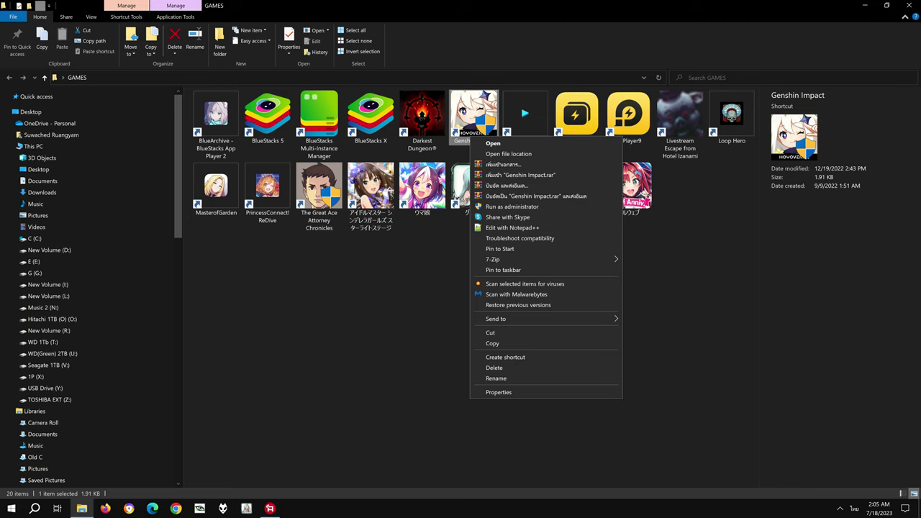
{"action": "left_click", "coordinate": [499, 392]}
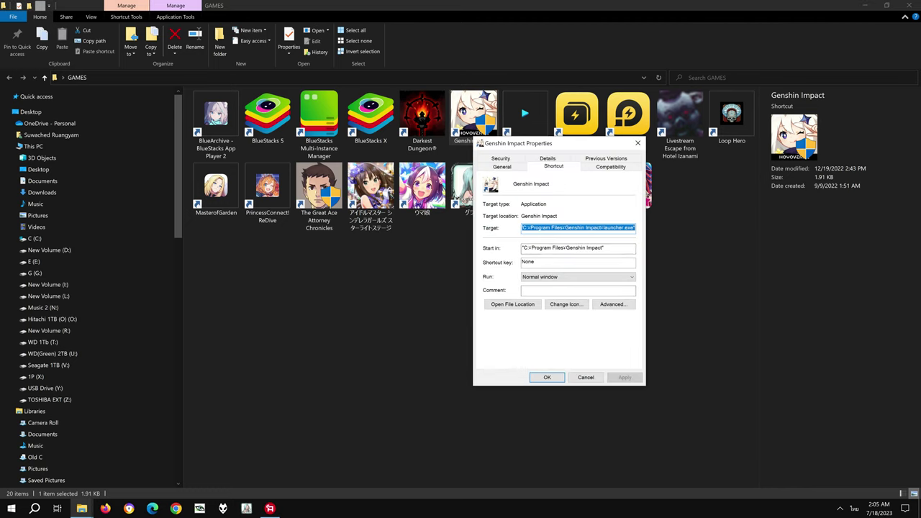
{"action": "left_click", "coordinate": [533, 228]}
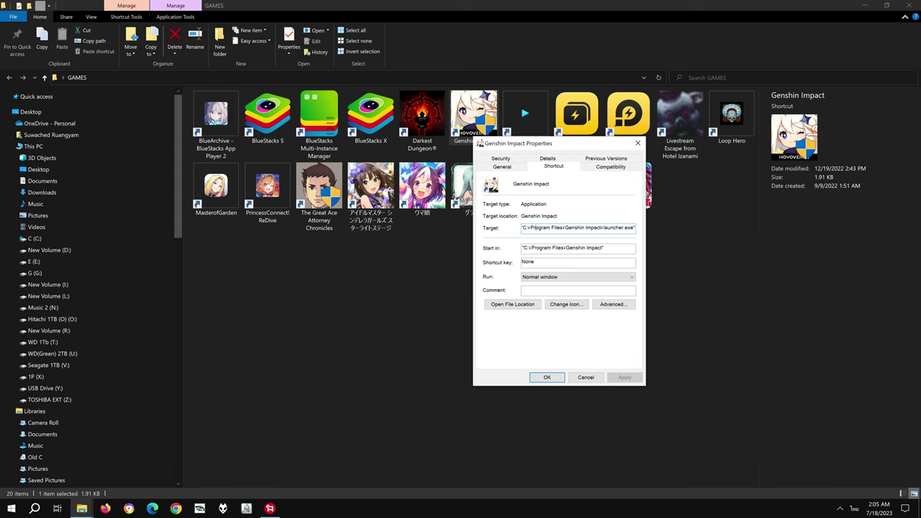
{"action": "left_click", "coordinate": [512, 304]}
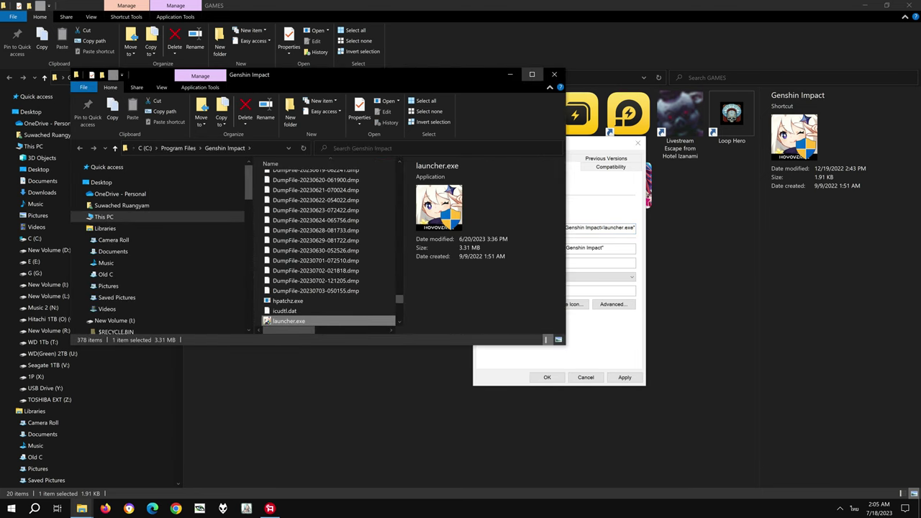
Maximize the new folder window and open the Genshin Impact game subfolder.
{"action": "left_click", "coordinate": [532, 74]}
{"action": "left_click_drag", "start_coordinate": [754, 447], "coordinate": [754, 113]}
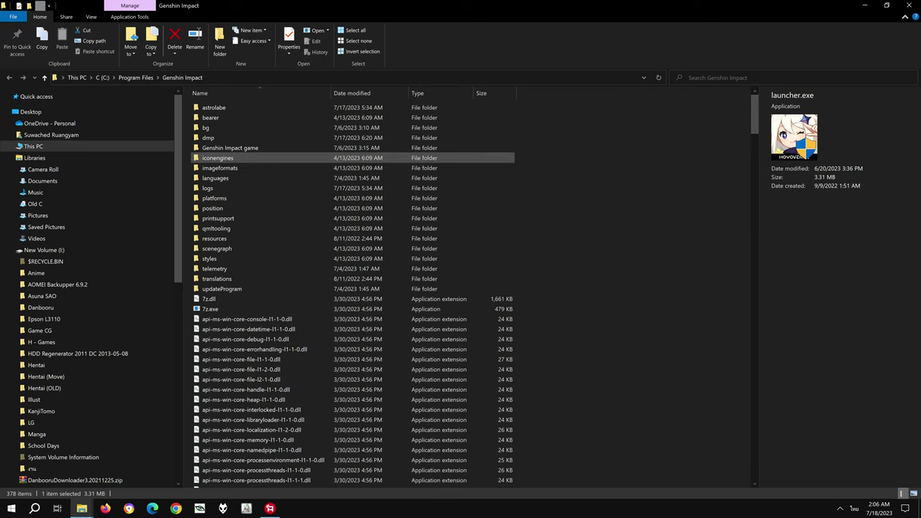
{"action": "left_click", "coordinate": [230, 147]}
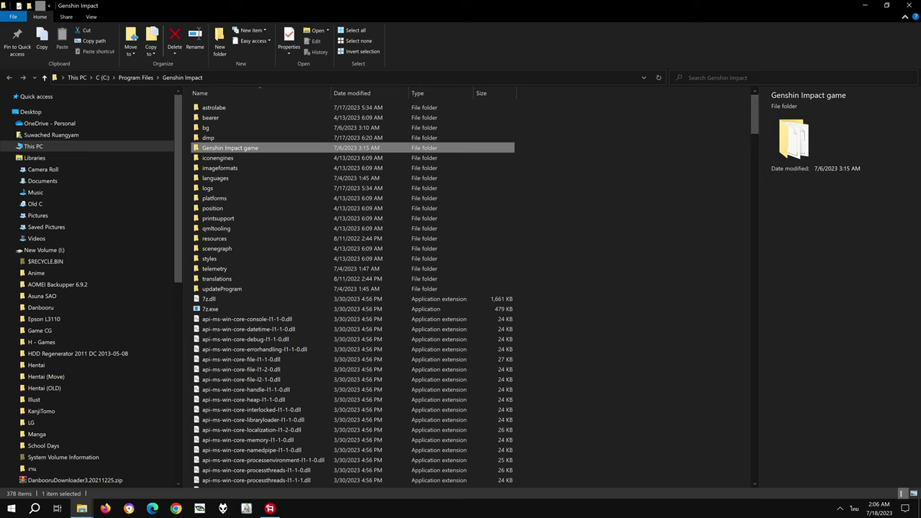
{"action": "double_click", "coordinate": [216, 148]}
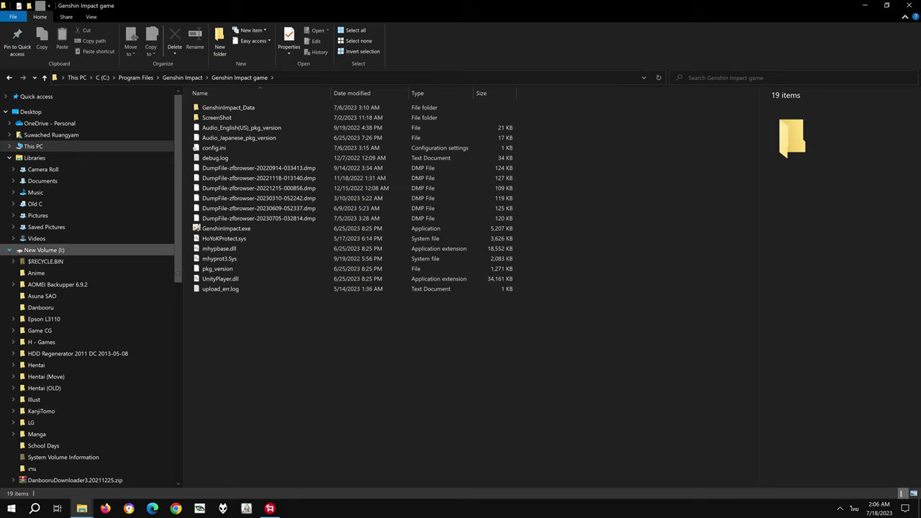
Collapse the expanded New Volume (I:), Seagate 1TB (V:) and TOSHIBA EXT (Z:) drives in the folder tree.
{"action": "left_click", "coordinate": [10, 250]}
{"action": "left_click", "coordinate": [9, 273]}
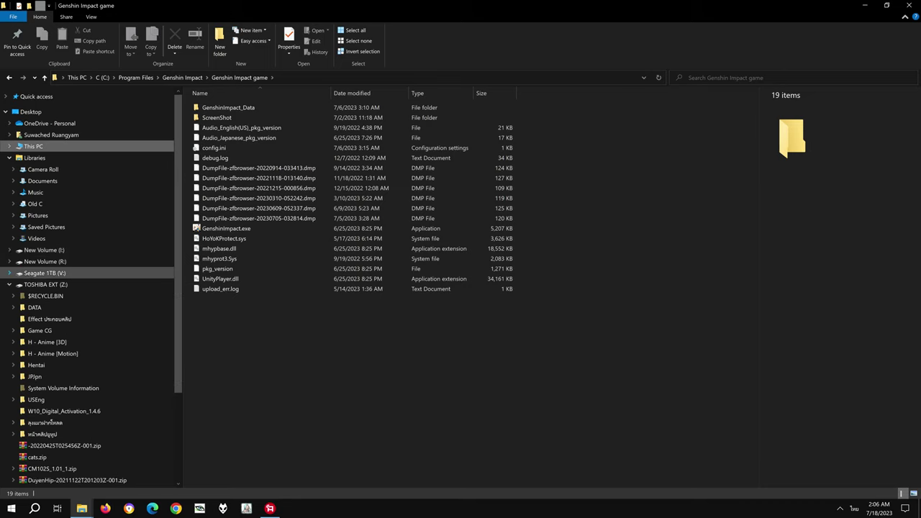
{"action": "left_click", "coordinate": [9, 285]}
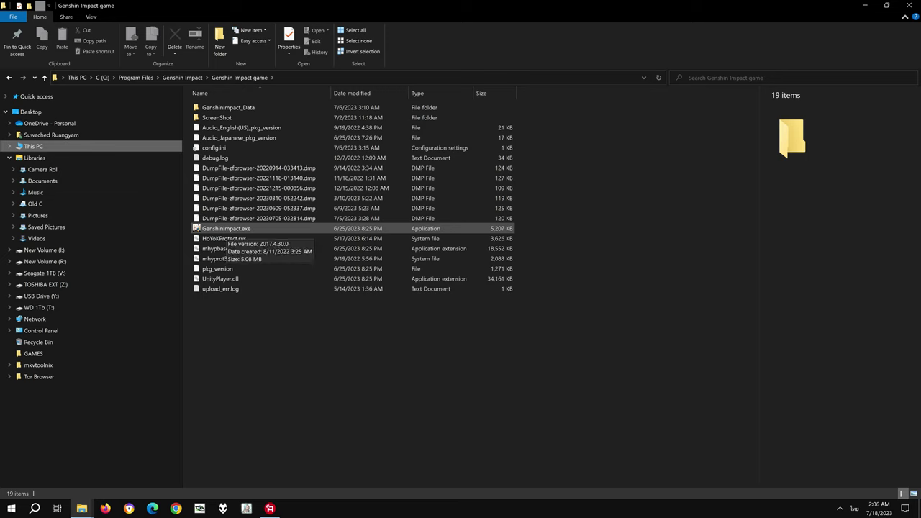
{"action": "left_click", "coordinate": [216, 229]}
{"action": "right_click", "coordinate": [329, 354]}
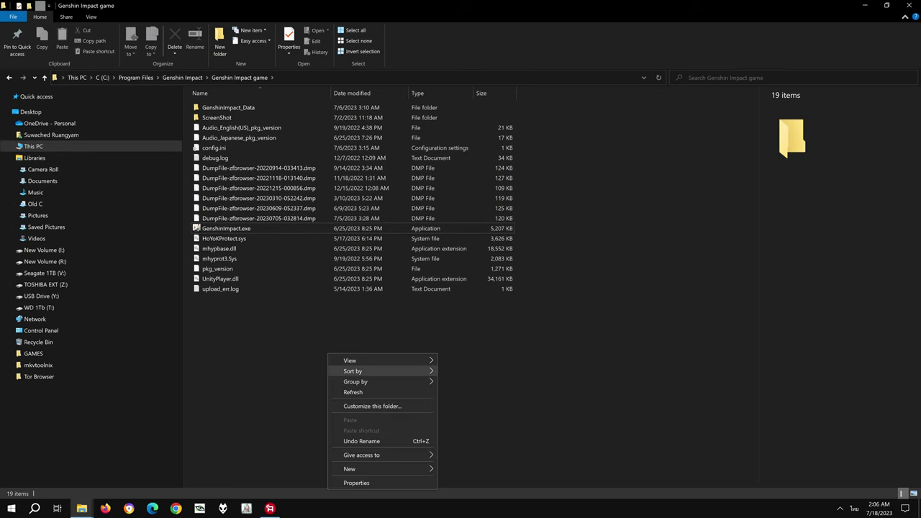
{"action": "mouse_move", "coordinate": [381, 361]}
{"action": "key", "text": "Escape"}
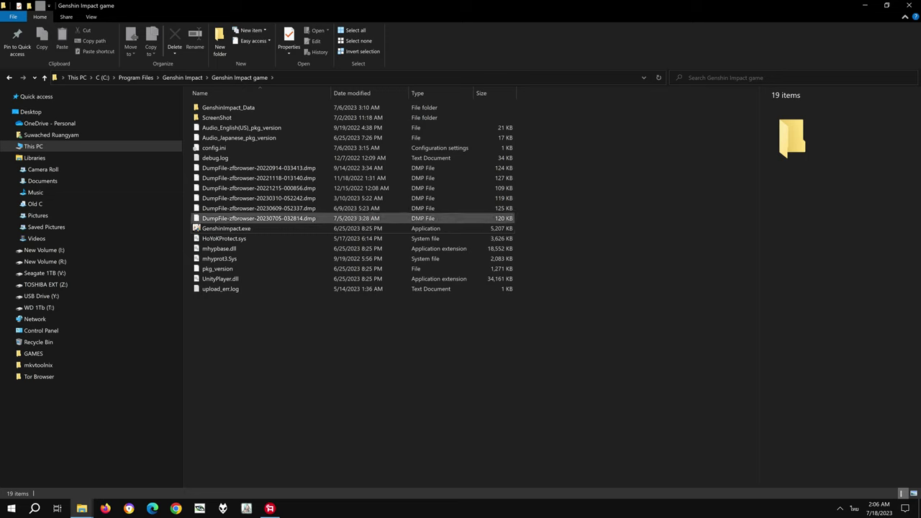
Open the compatibility settings in the properties of GenshinImpact.exe.
{"action": "left_click", "coordinate": [226, 229]}
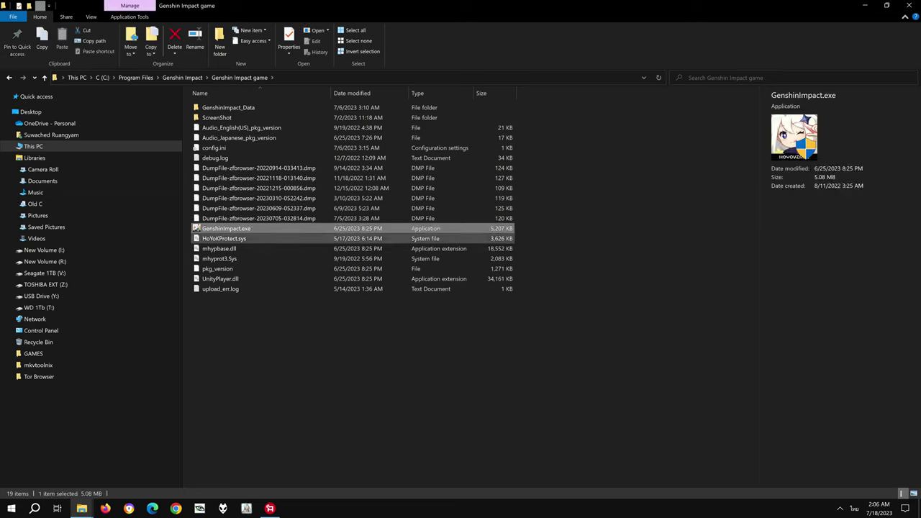
{"action": "mouse_move", "coordinate": [216, 229]}
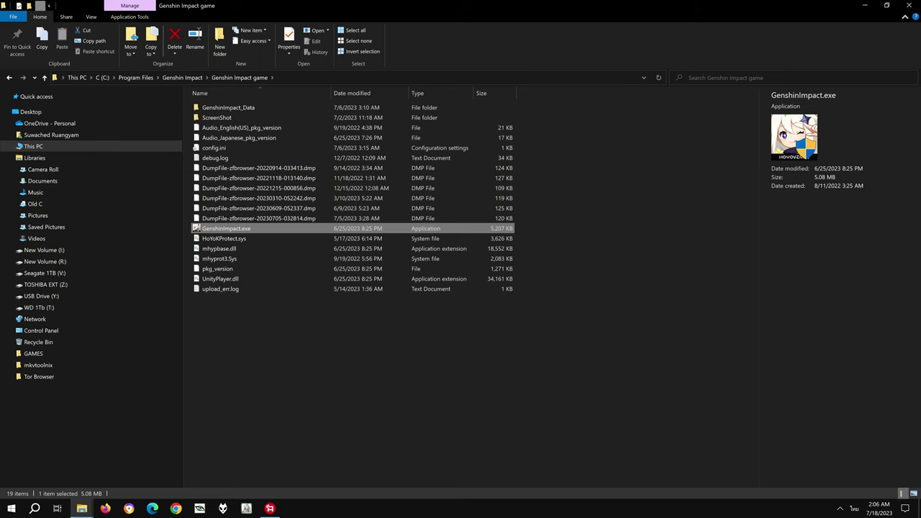
{"action": "right_click", "coordinate": [228, 224]}
{"action": "left_click", "coordinate": [252, 477]}
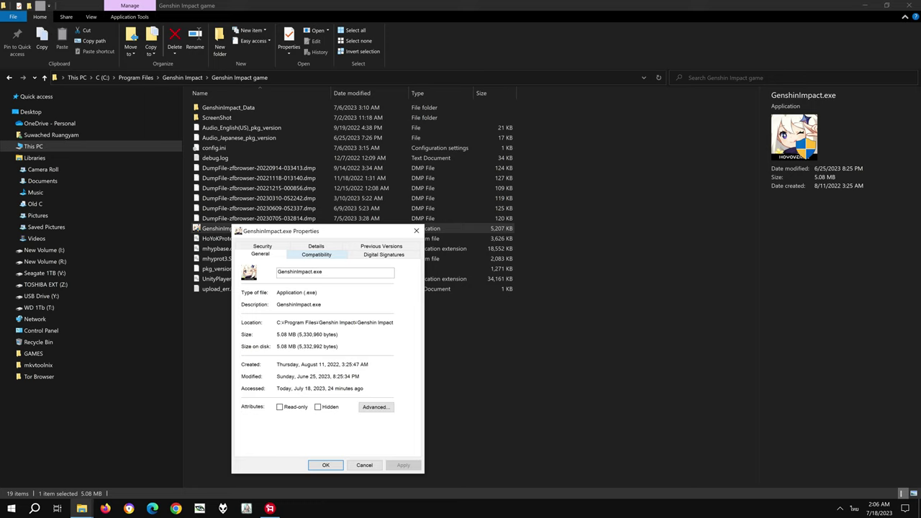
{"action": "left_click", "coordinate": [316, 254]}
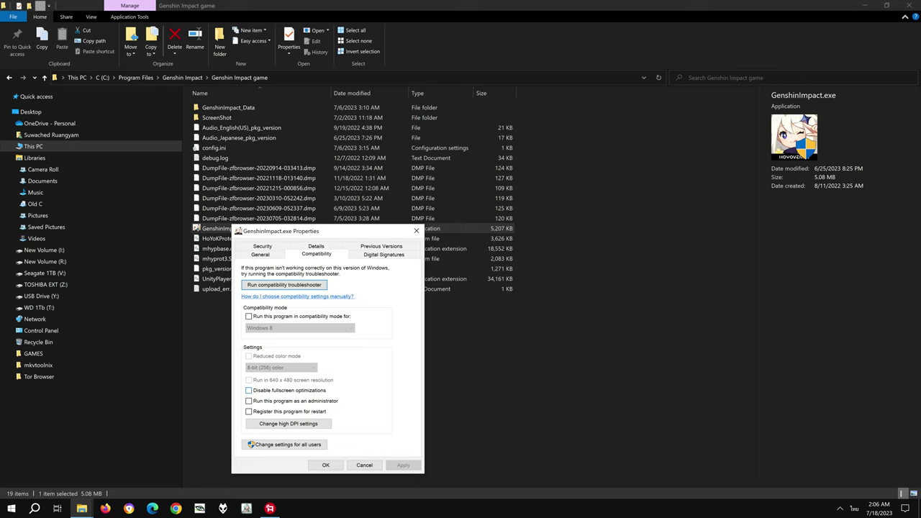
Set GenshinImpact.exe to disable fullscreen optimizations and run as an administrator, and confirm the properties.
{"action": "left_click", "coordinate": [249, 390]}
{"action": "left_click", "coordinate": [249, 401]}
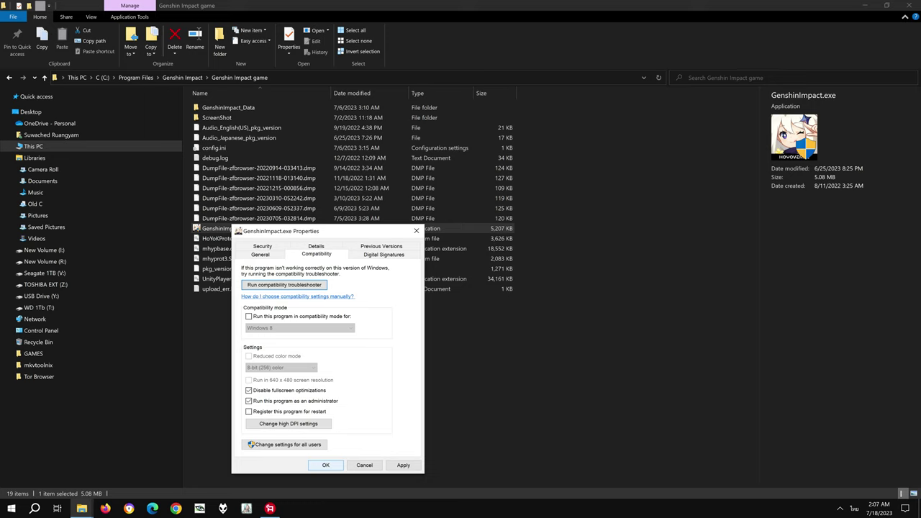
{"action": "left_click", "coordinate": [325, 465]}
{"action": "left_click", "coordinate": [326, 465]}
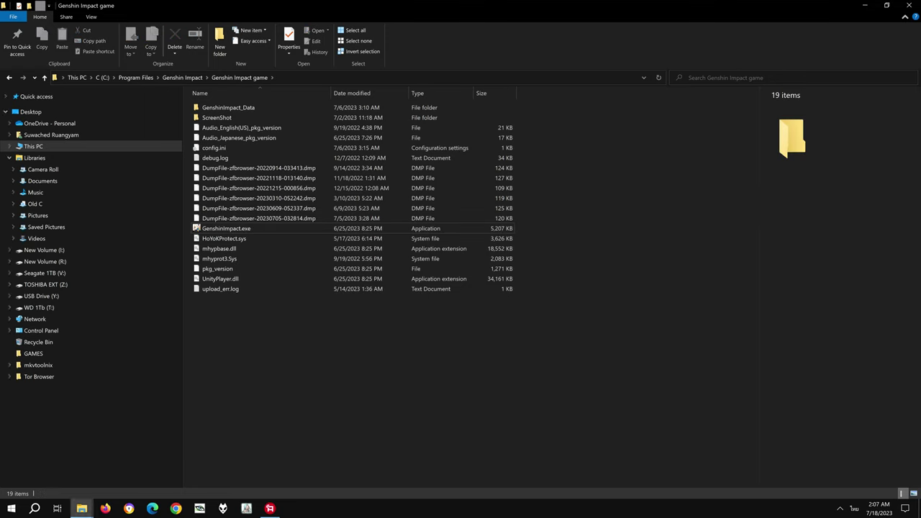
Return to the GAMES folder window and launch the Genshin Impact shortcut, allowing it to run.
{"action": "left_click", "coordinate": [81, 508]}
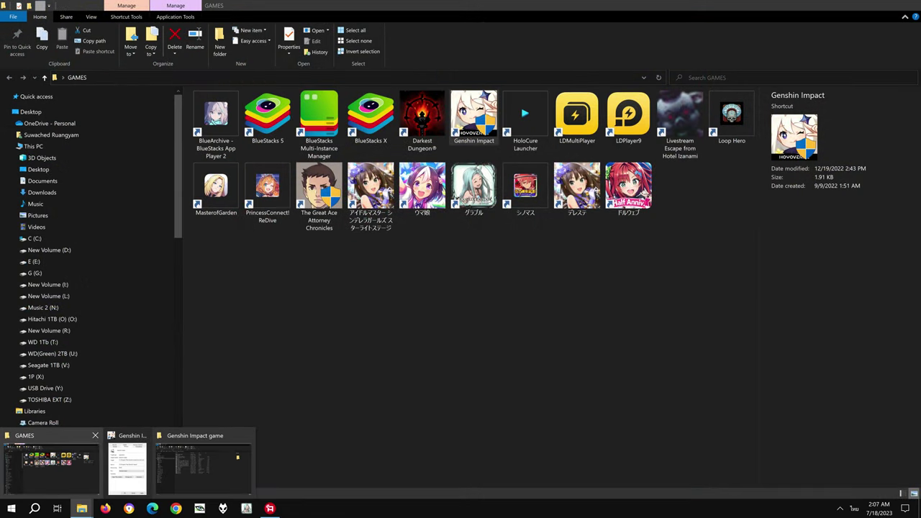
{"action": "left_click", "coordinate": [50, 464]}
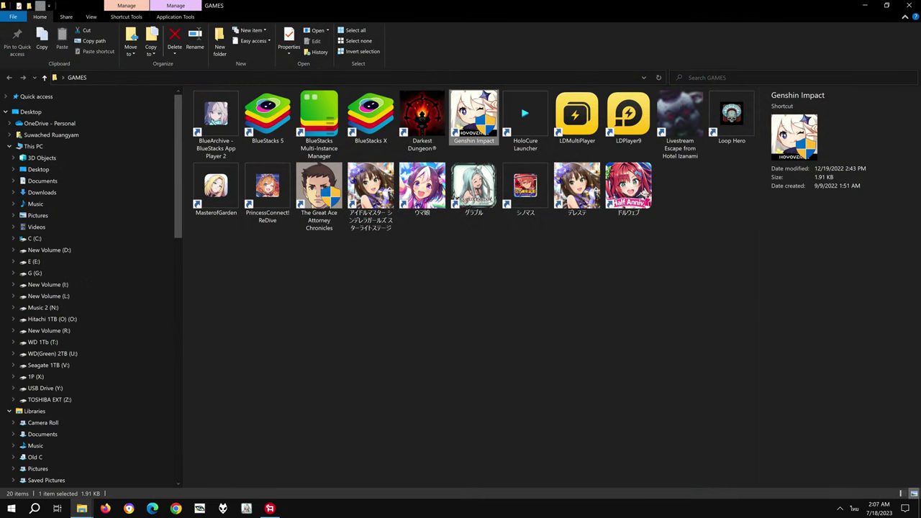
{"action": "key", "text": "ctrl+space"}
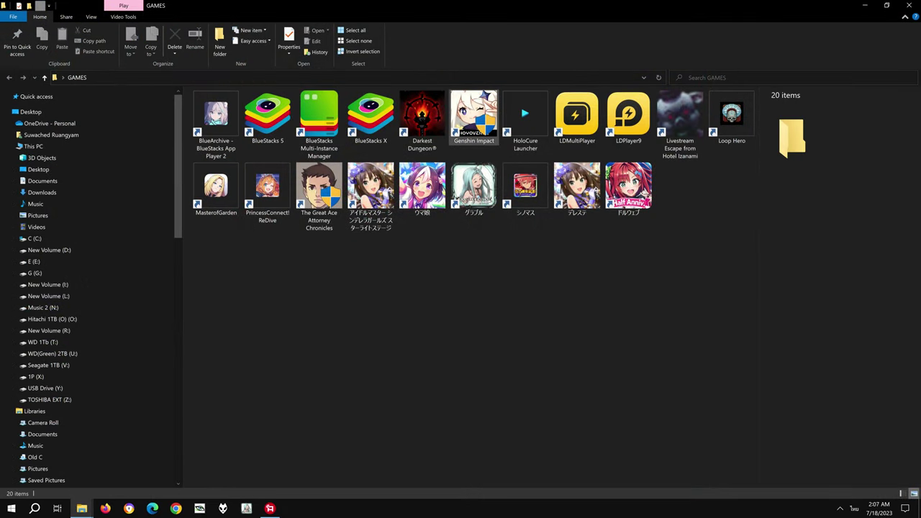
{"action": "key", "text": "ctrl+space"}
{"action": "key", "text": "Return"}
{"action": "key", "text": "Left"}
{"action": "key", "text": "Return"}
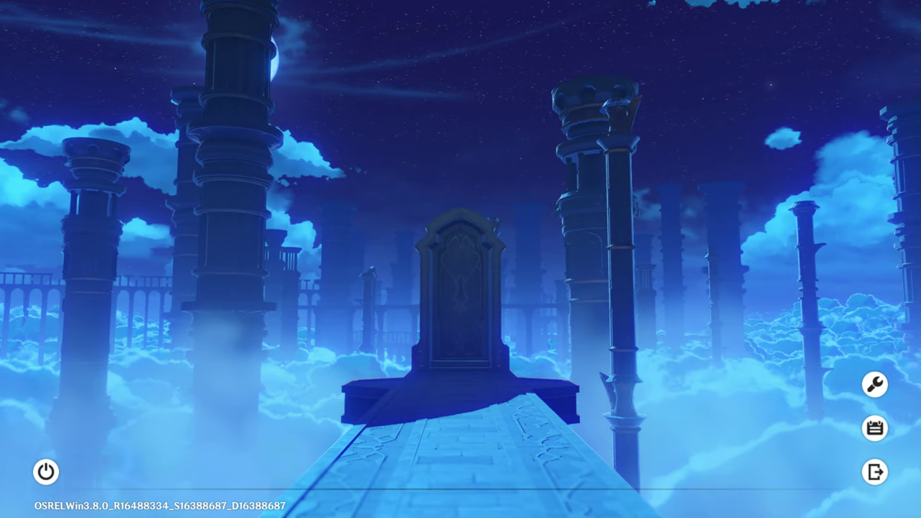
Bring up the resource integrity check prompt on the game's title screen and cancel it.
{"action": "left_click", "coordinate": [875, 385]}
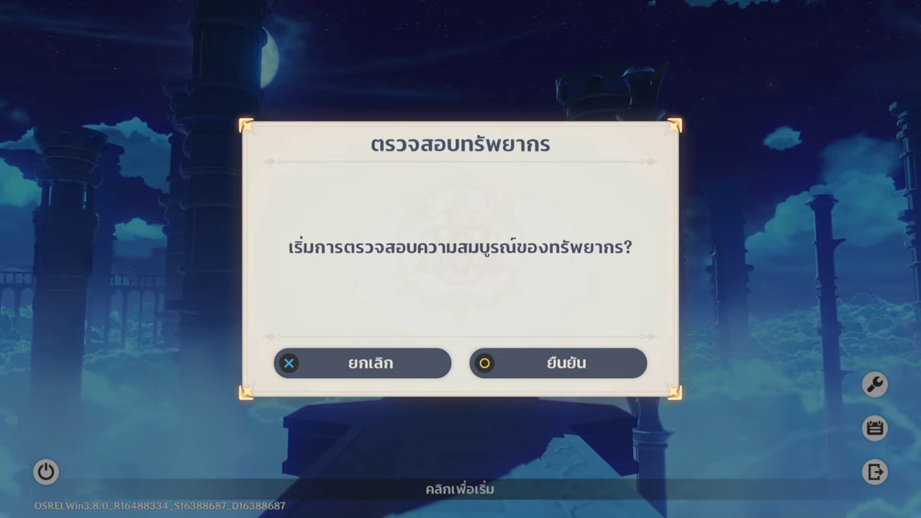
{"action": "key", "text": "Escape"}
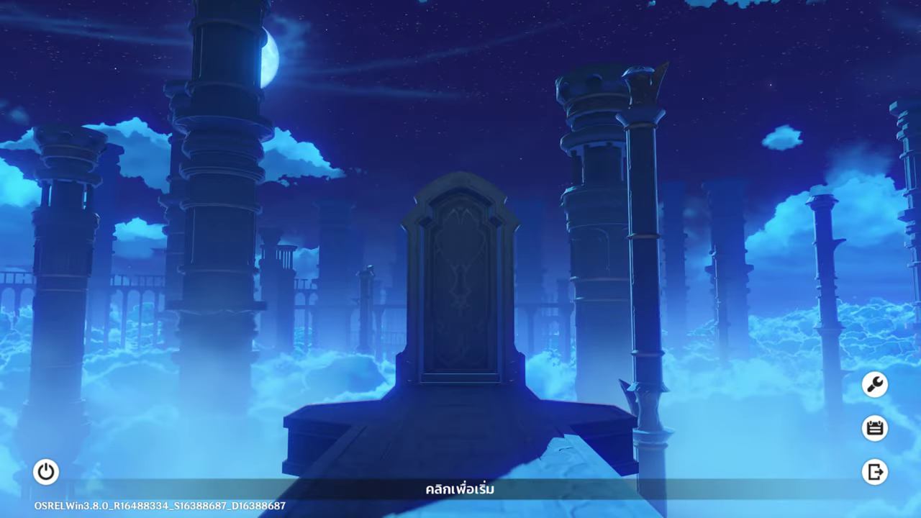